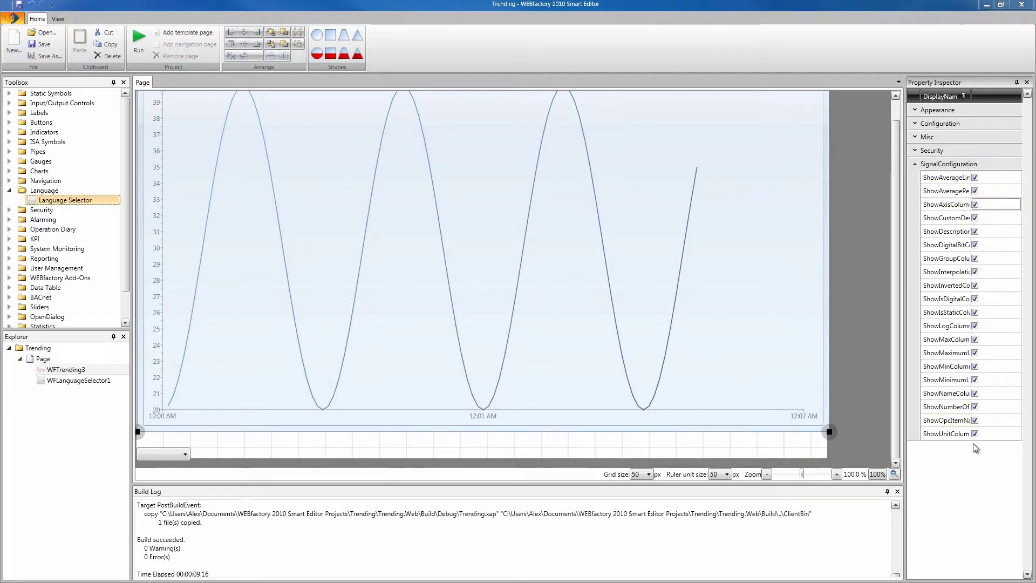
Step: Switch to the Trending page in the browser and add the Frequency 1 and Frequency 2 signals to the trend settings
{"action": "left_click", "coordinate": [986, 4]}
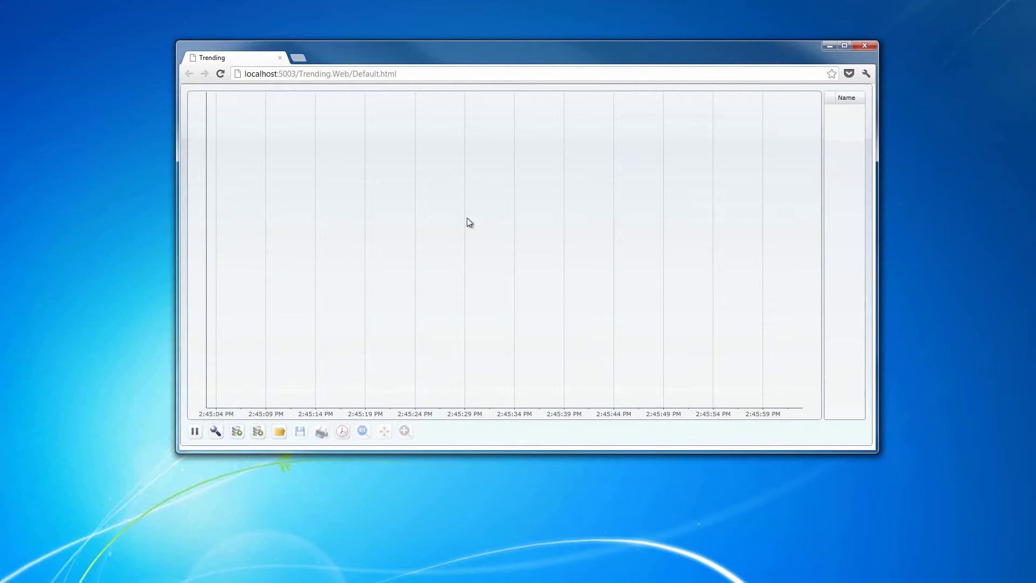
{"action": "left_click", "coordinate": [216, 431]}
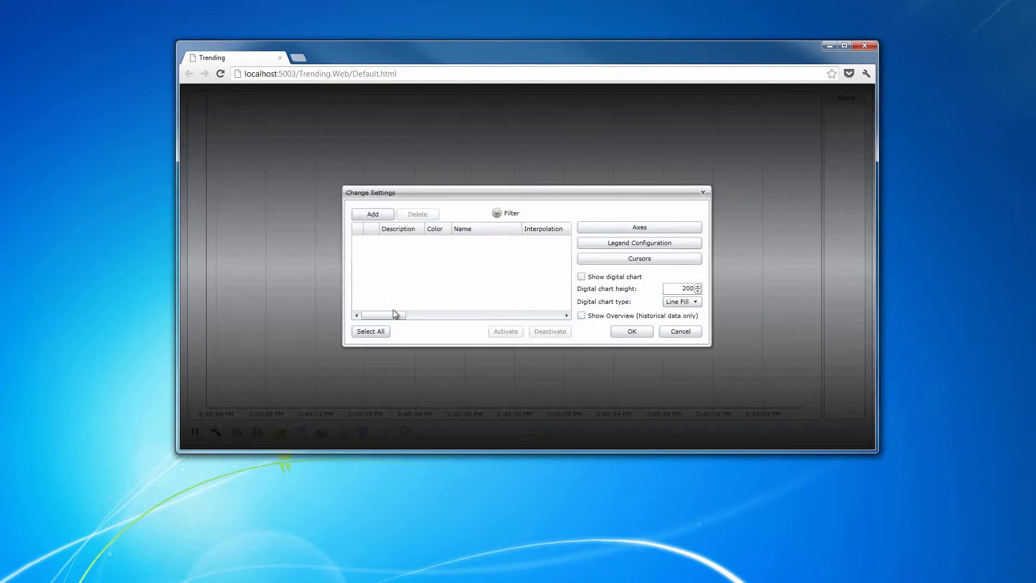
{"action": "left_click_drag", "start_coordinate": [386, 314], "coordinate": [363, 308]}
{"action": "left_click", "coordinate": [373, 213]}
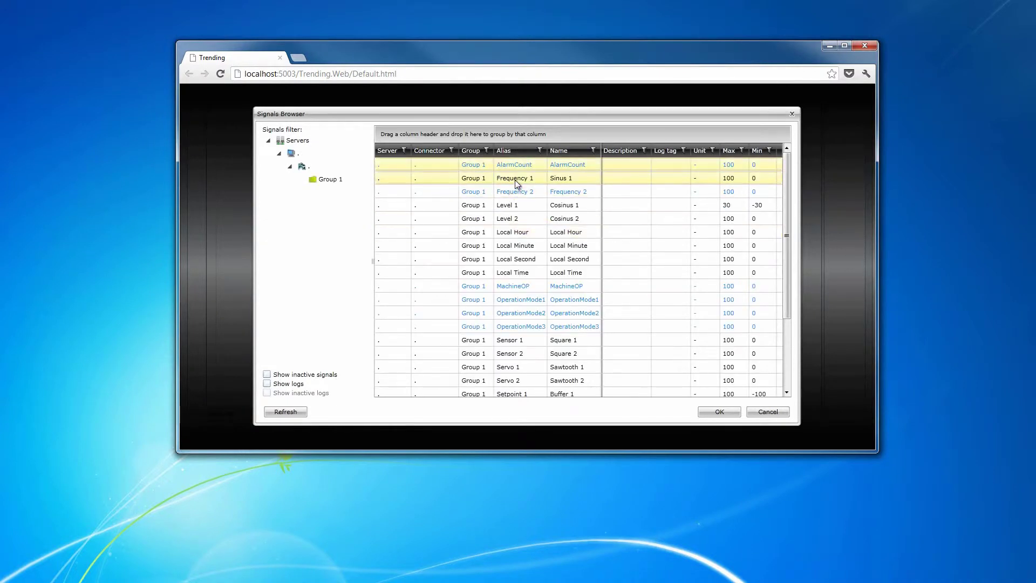
{"action": "left_click", "coordinate": [516, 180]}
{"action": "left_click", "coordinate": [520, 190], "text": "ctrl"}
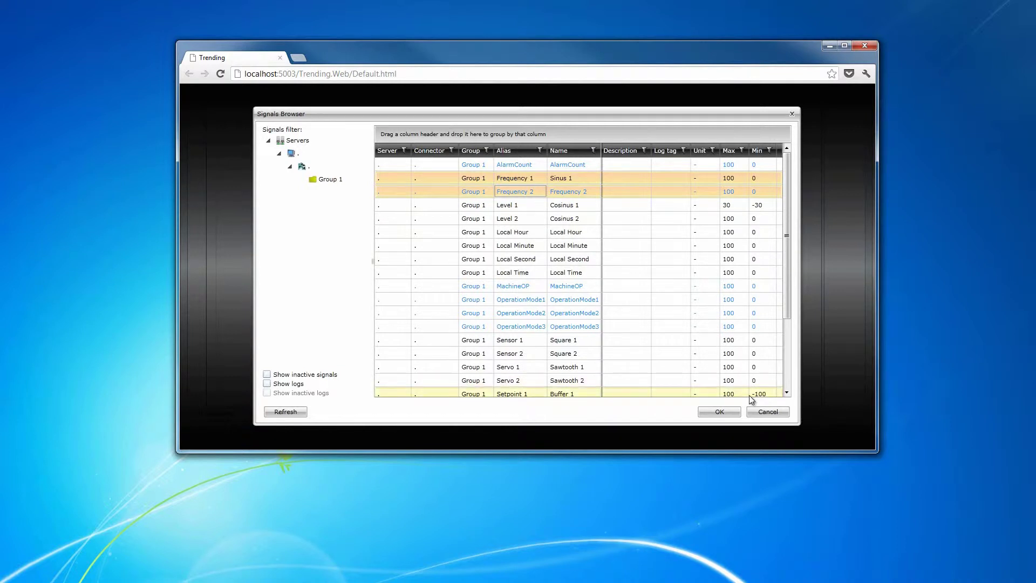
{"action": "left_click", "coordinate": [718, 411]}
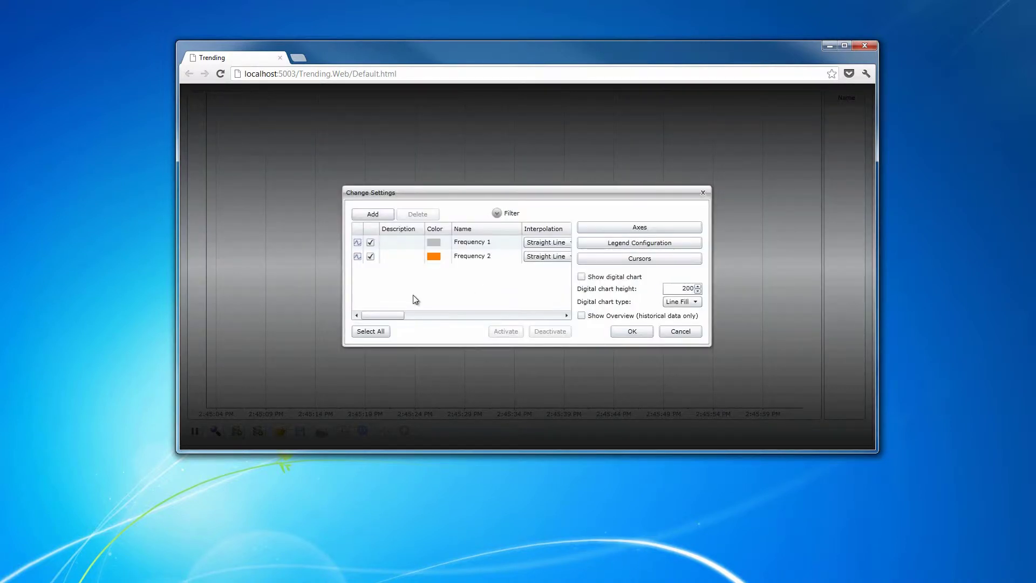
Step: Mark Frequency 1 and Frequency 2 as digital signals, enable the digital chart, and apply the settings
{"action": "left_click_drag", "start_coordinate": [397, 315], "coordinate": [417, 315]}
{"action": "left_click", "coordinate": [484, 242]}
{"action": "left_click", "coordinate": [484, 257]}
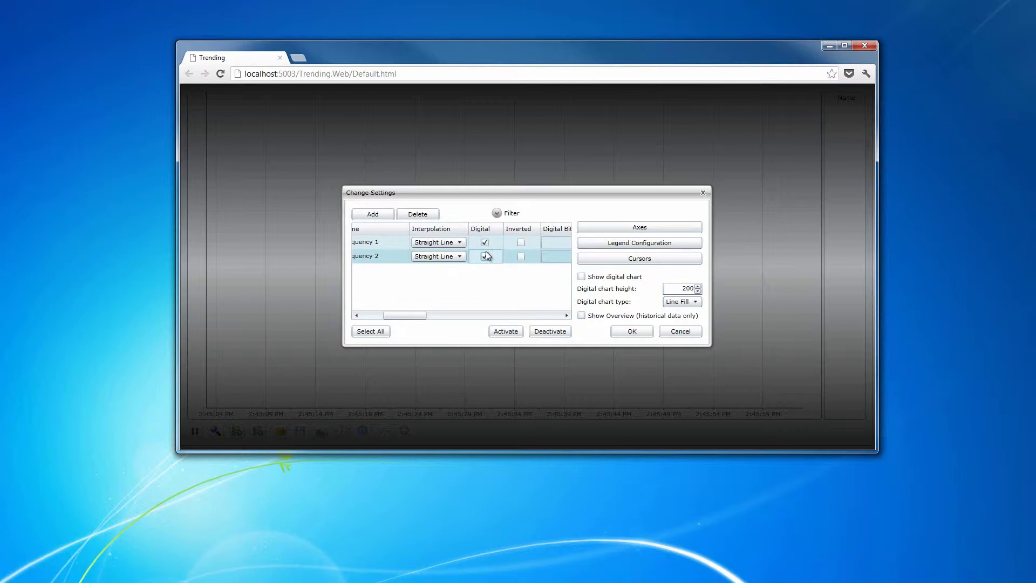
{"action": "left_click", "coordinate": [581, 277]}
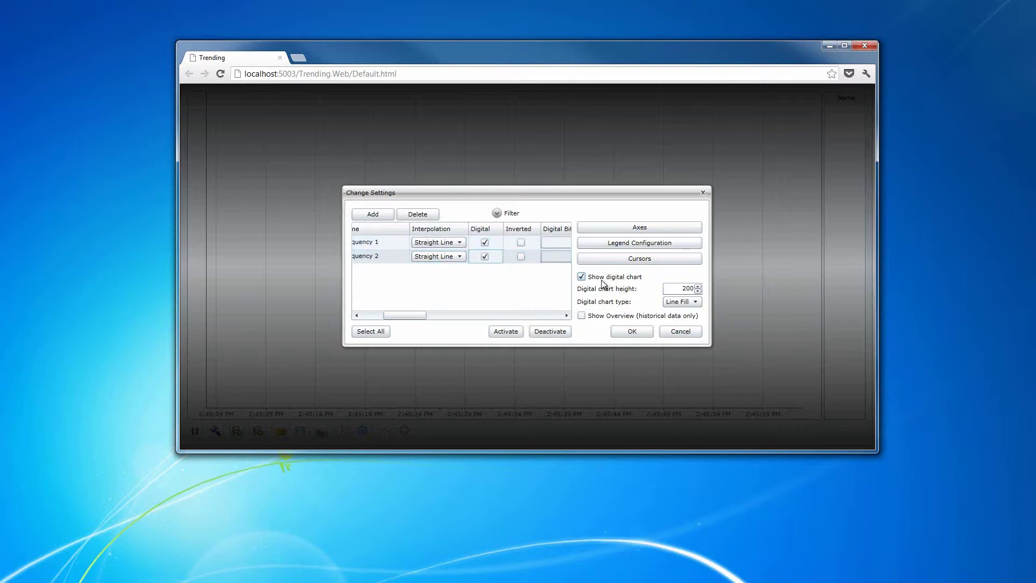
{"action": "left_click", "coordinate": [631, 331]}
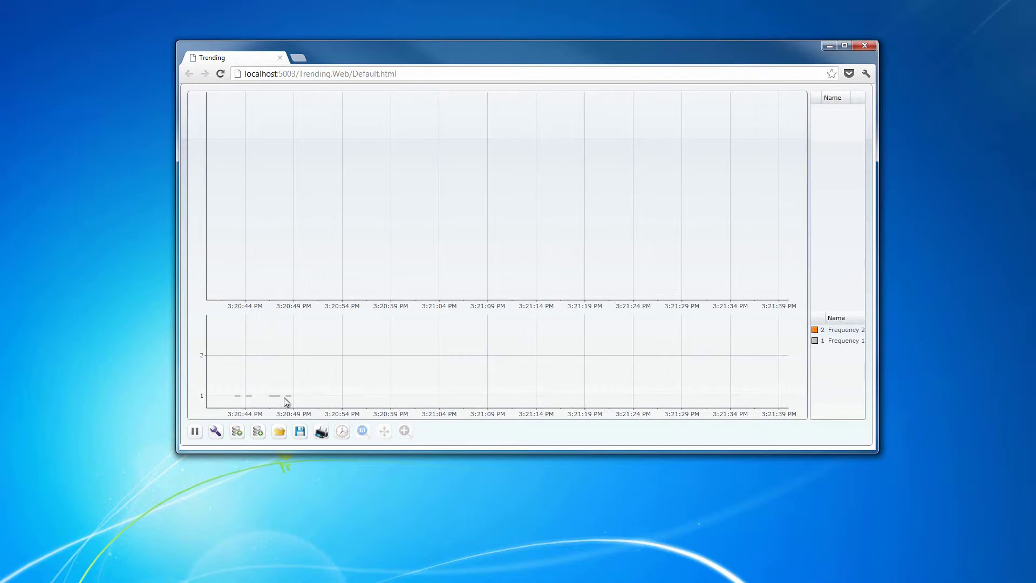
Step: Change the Frequency 1 color to red and the Frequency 2 color to light green, and apply the settings
{"action": "left_click", "coordinate": [215, 430]}
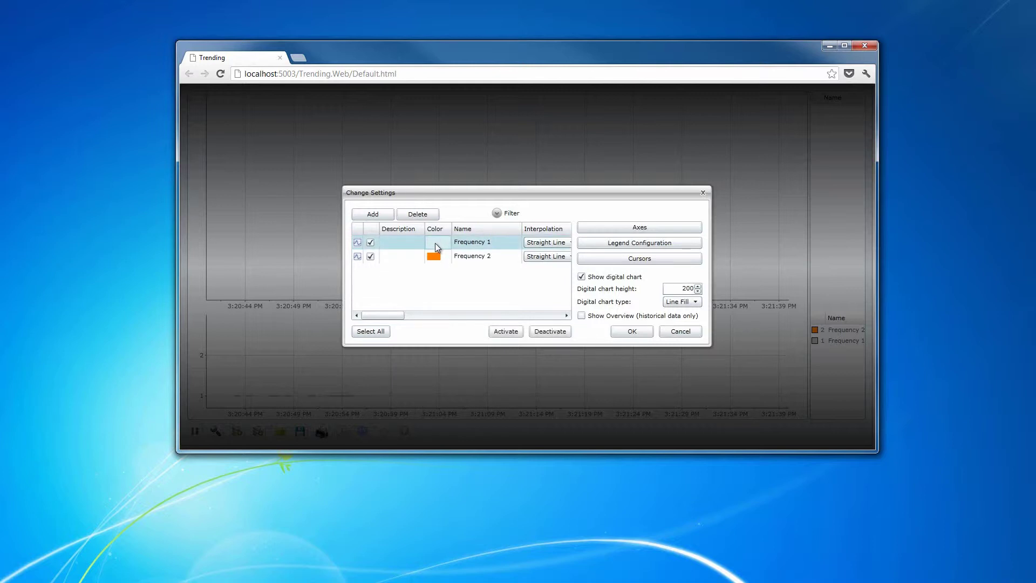
{"action": "left_click", "coordinate": [435, 243]}
{"action": "left_click", "coordinate": [490, 264]}
{"action": "left_click", "coordinate": [434, 254]}
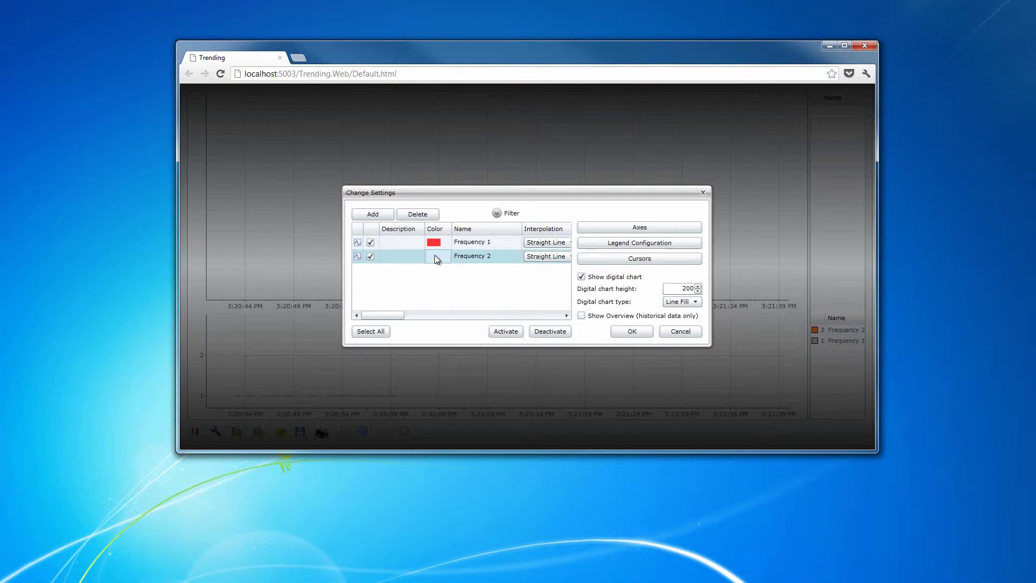
{"action": "left_click", "coordinate": [435, 254]}
{"action": "left_click", "coordinate": [521, 268]}
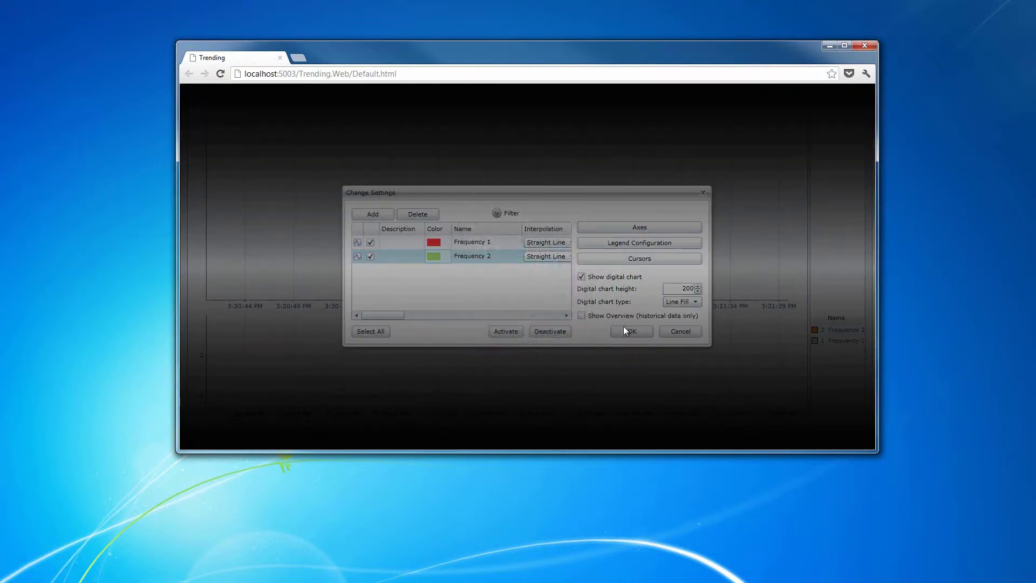
{"action": "left_click", "coordinate": [633, 332]}
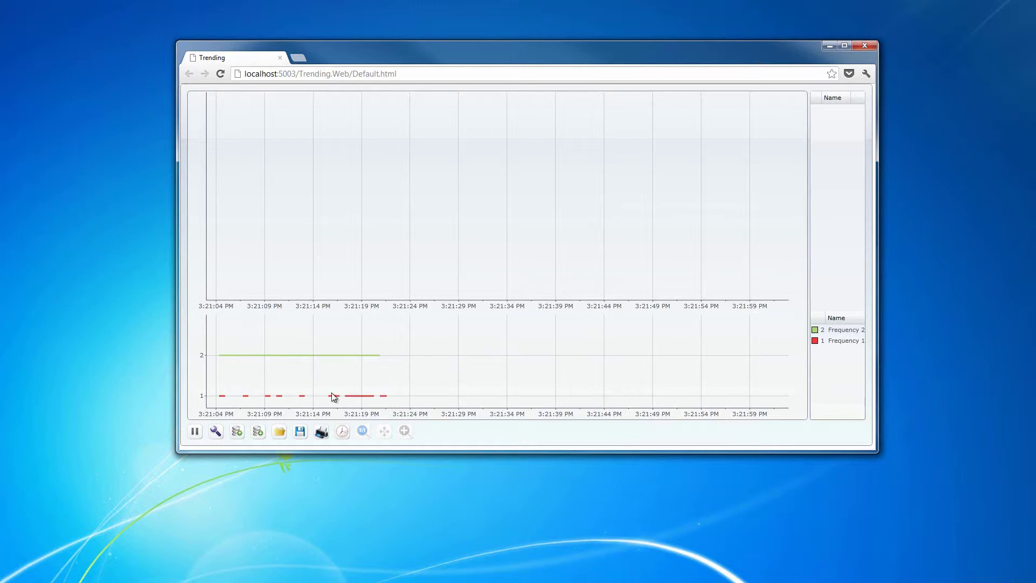
Step: In the trend settings, invert the Frequency 1 signal and set its digital bit to 2
{"action": "left_click", "coordinate": [215, 431]}
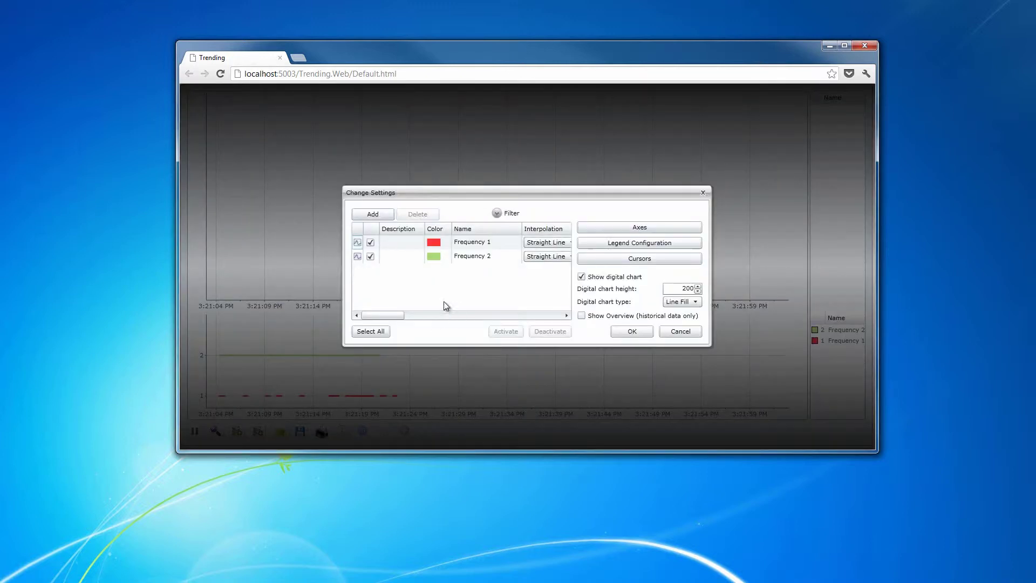
{"action": "left_click_drag", "start_coordinate": [393, 316], "coordinate": [425, 314]}
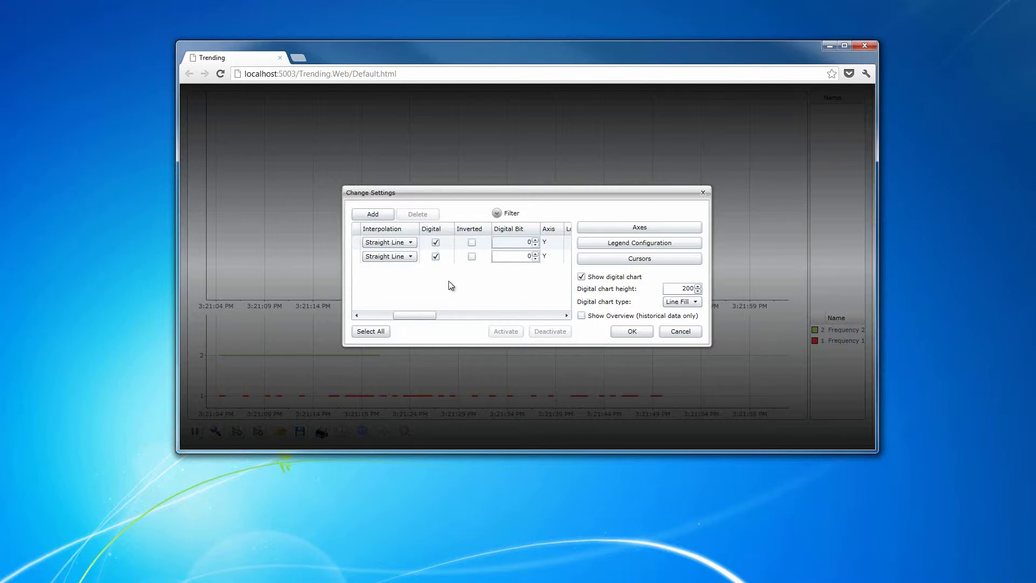
{"action": "left_click", "coordinate": [472, 241]}
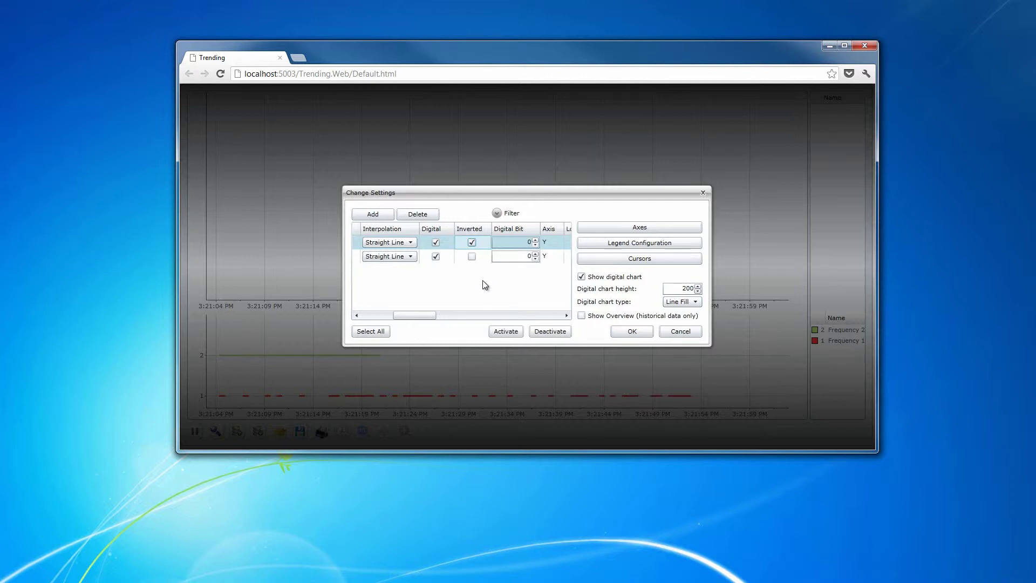
{"action": "left_click_drag", "start_coordinate": [425, 317], "coordinate": [434, 315]}
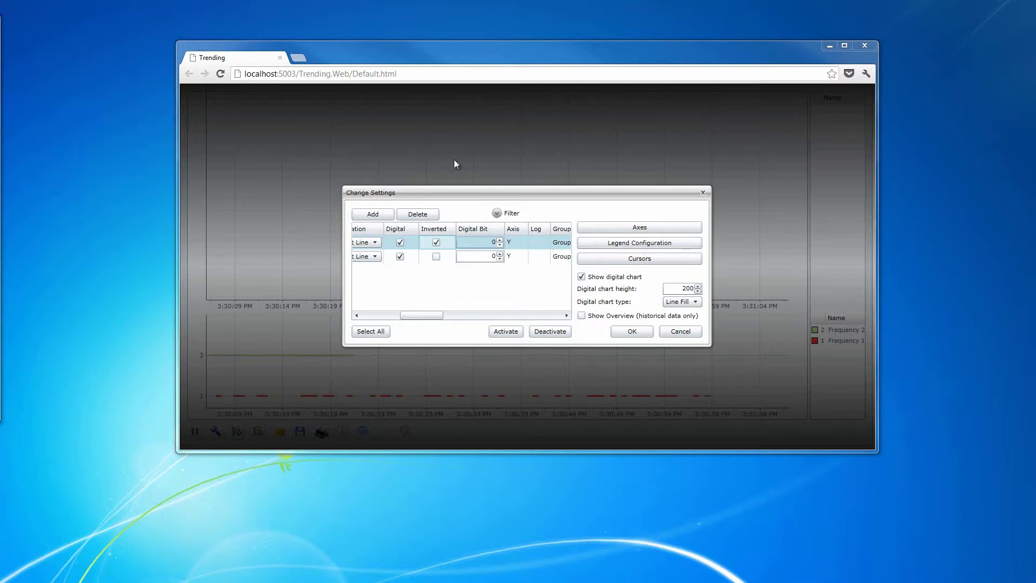
{"action": "left_click", "coordinate": [499, 245]}
{"action": "type", "text": "2"}
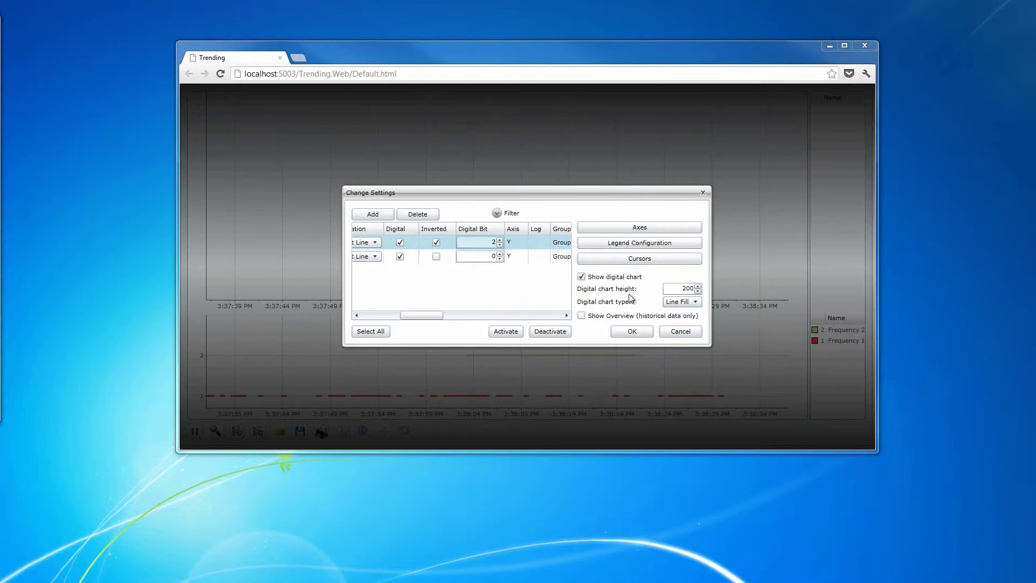
Step: Set the digital chart height to 300 with the Line Fill chart type, and apply the settings
{"action": "double_click", "coordinate": [684, 289]}
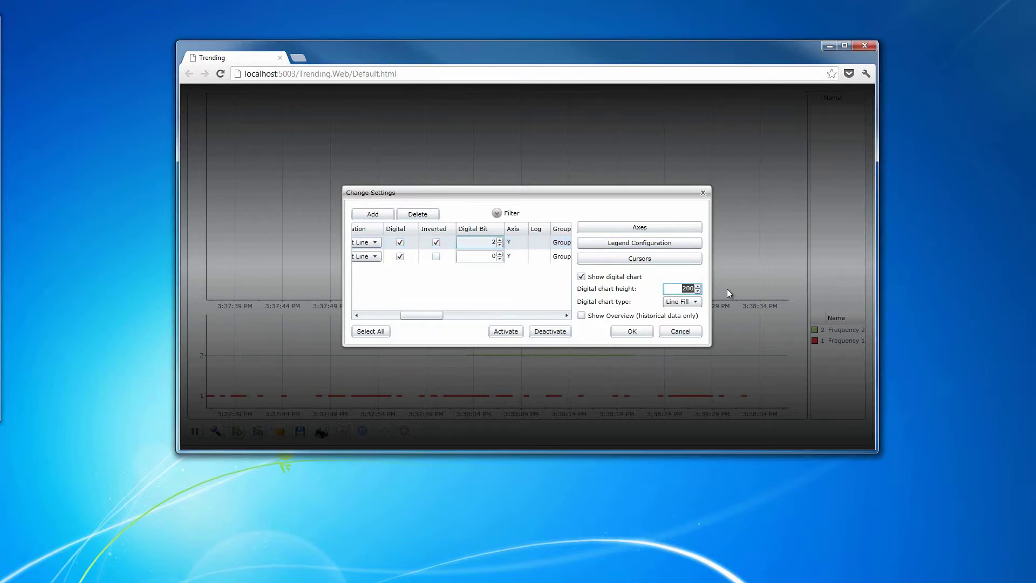
{"action": "type", "text": "300"}
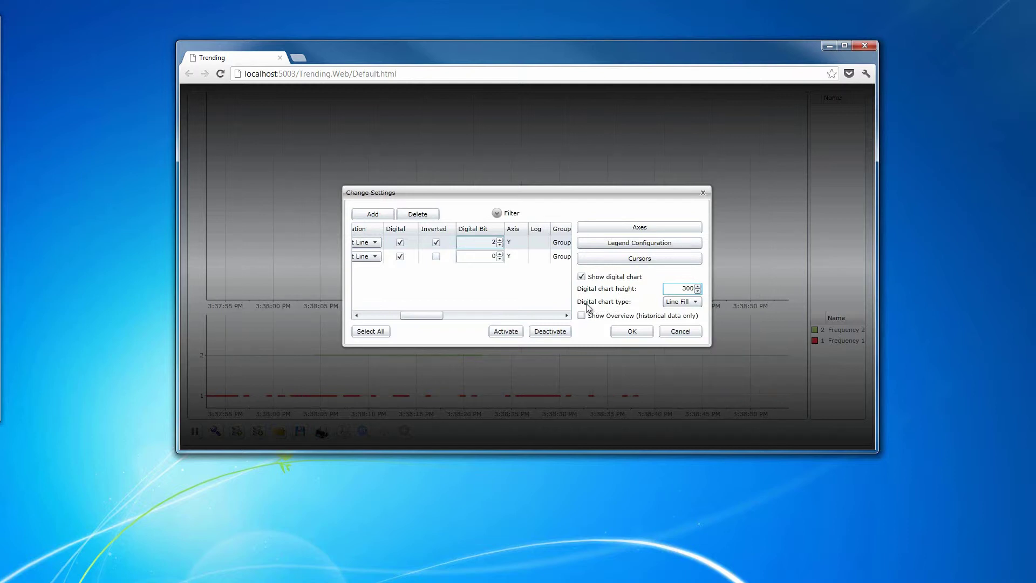
{"action": "left_click", "coordinate": [686, 302]}
{"action": "left_click", "coordinate": [675, 337]}
{"action": "left_click", "coordinate": [636, 333]}
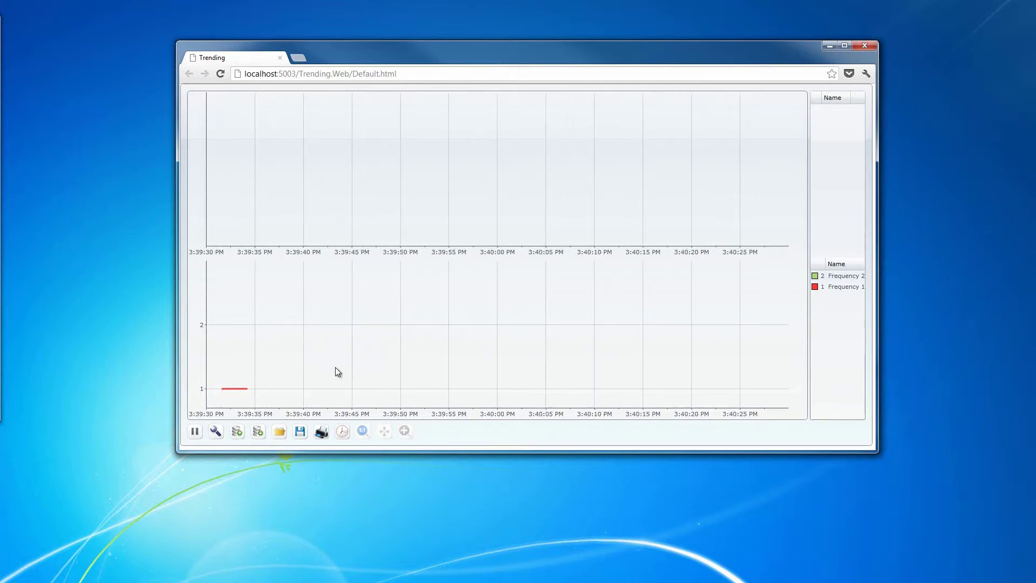
Step: Change the digital chart type to Line and apply the settings
{"action": "left_click", "coordinate": [216, 431]}
{"action": "left_click", "coordinate": [686, 301]}
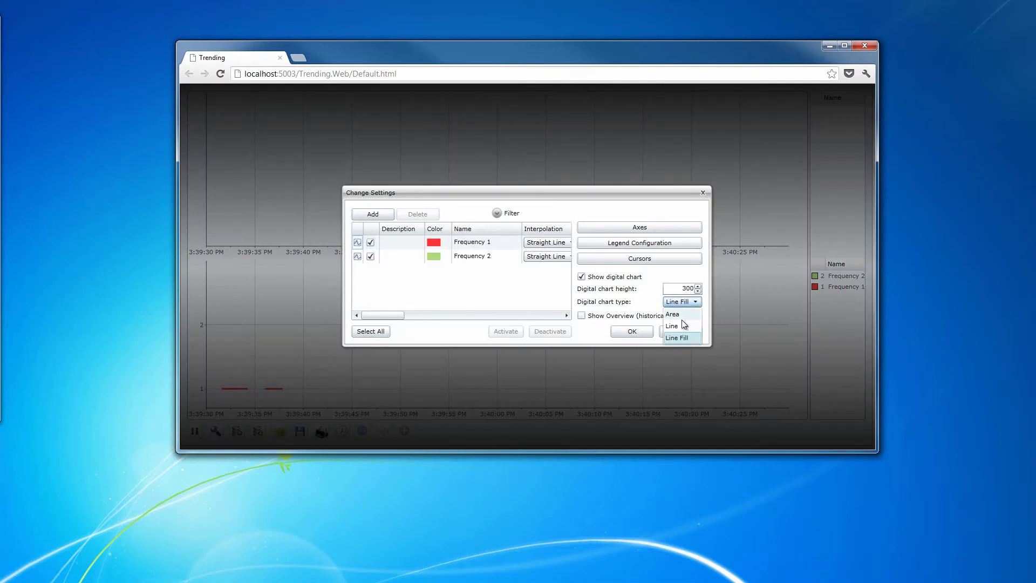
{"action": "left_click", "coordinate": [678, 327]}
{"action": "left_click", "coordinate": [627, 332]}
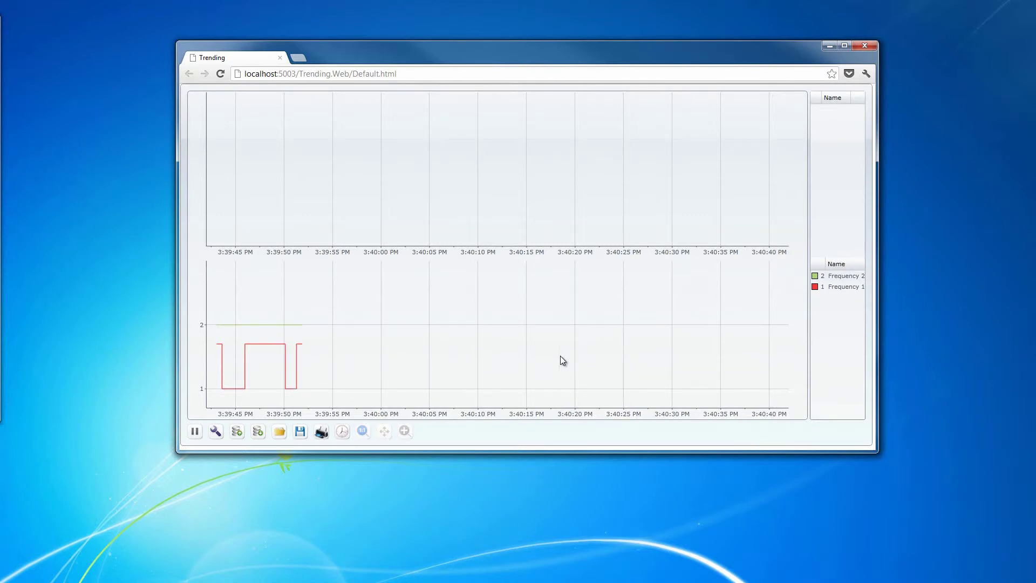
Step: Change the digital chart type to Area and apply the settings
{"action": "left_click", "coordinate": [216, 430]}
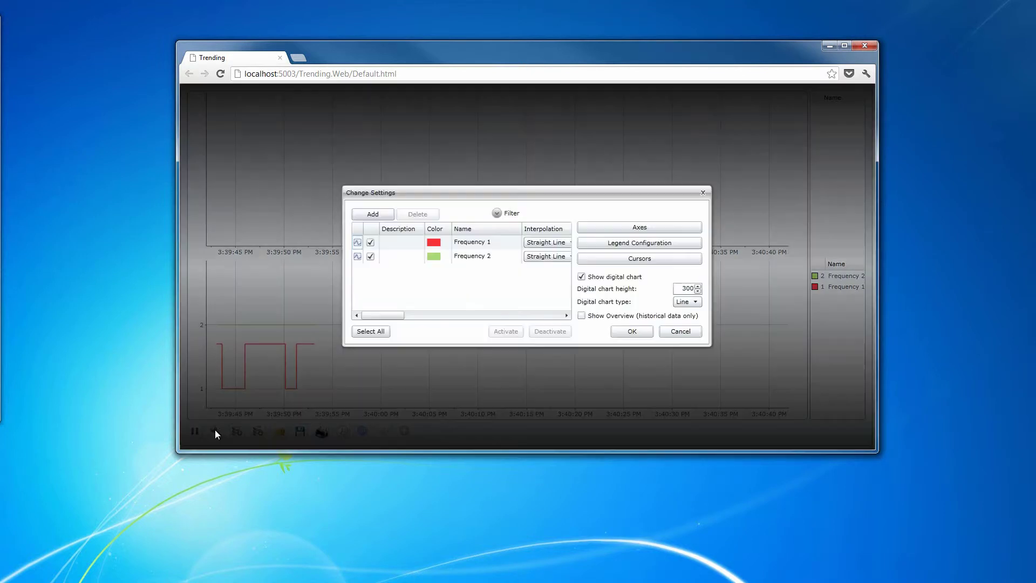
{"action": "left_click", "coordinate": [687, 301]}
{"action": "left_click", "coordinate": [684, 325]}
{"action": "left_click", "coordinate": [632, 331]}
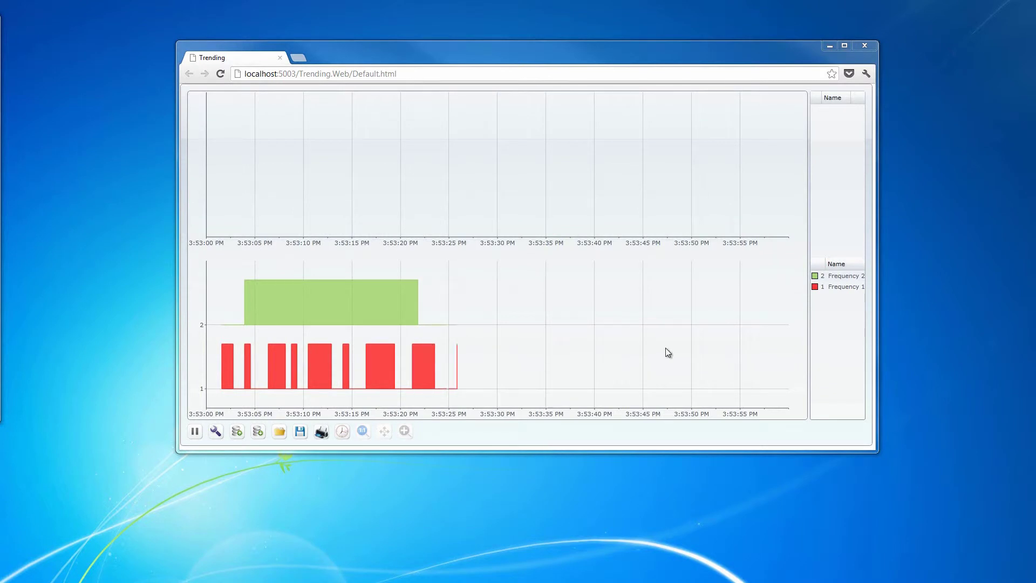
Step: Add Description, Group, OPC Item Name, Min, Max, Unit and Log columns plus current values to the legend, and apply the settings
{"action": "left_click", "coordinate": [216, 431]}
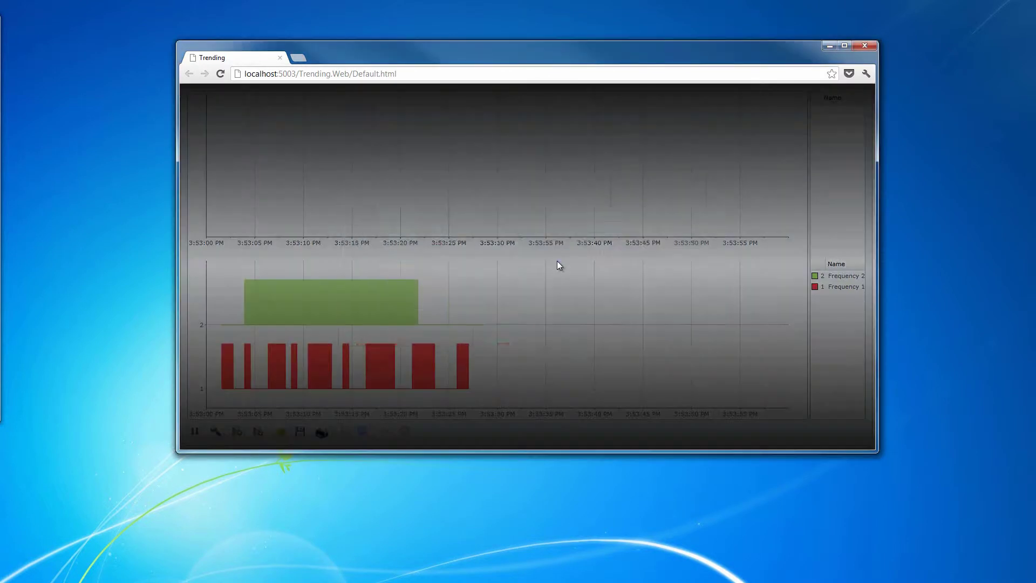
{"action": "left_click", "coordinate": [593, 242]}
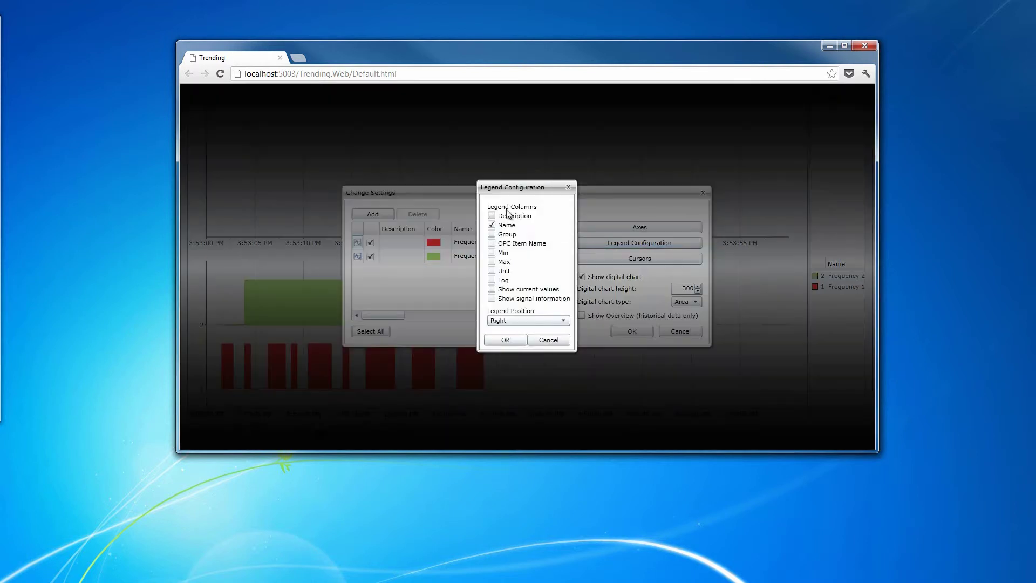
{"action": "left_click", "coordinate": [492, 216]}
{"action": "left_click", "coordinate": [491, 233]}
{"action": "left_click", "coordinate": [491, 243]}
{"action": "left_click", "coordinate": [490, 252]}
{"action": "left_click", "coordinate": [491, 261]}
{"action": "left_click", "coordinate": [492, 270]}
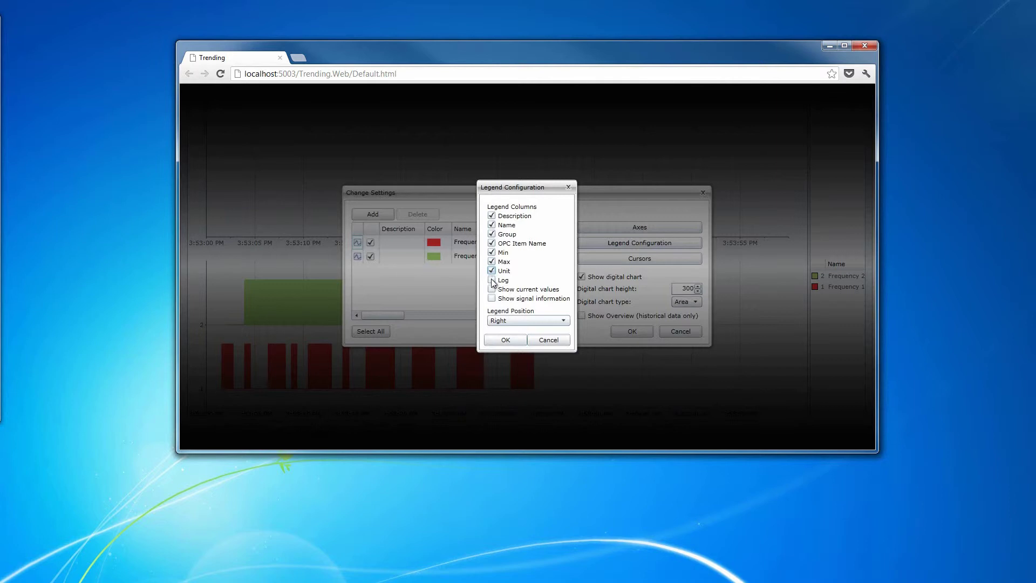
{"action": "left_click", "coordinate": [492, 279]}
{"action": "left_click", "coordinate": [491, 288]}
{"action": "left_click", "coordinate": [501, 338]}
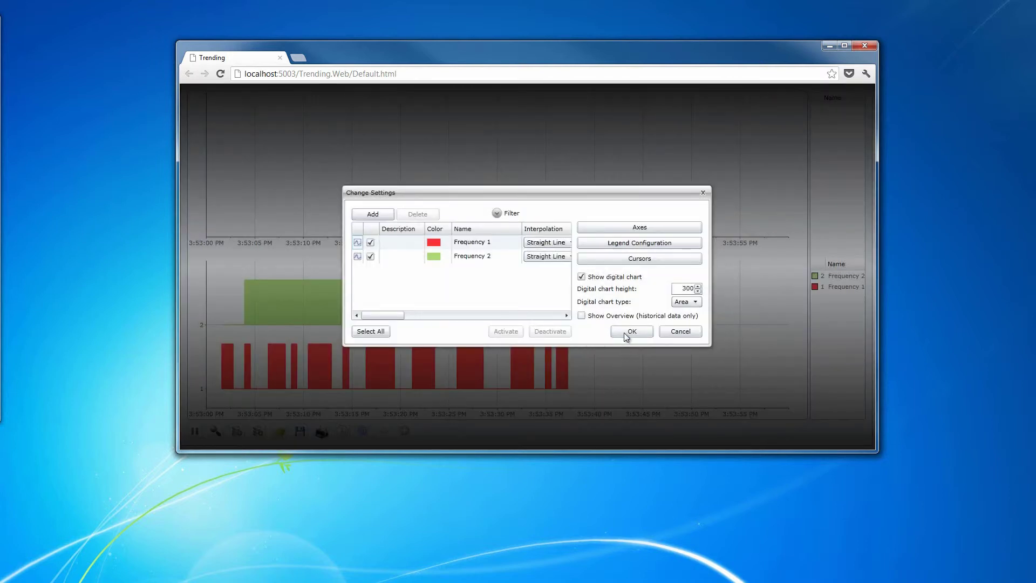
{"action": "left_click", "coordinate": [630, 331]}
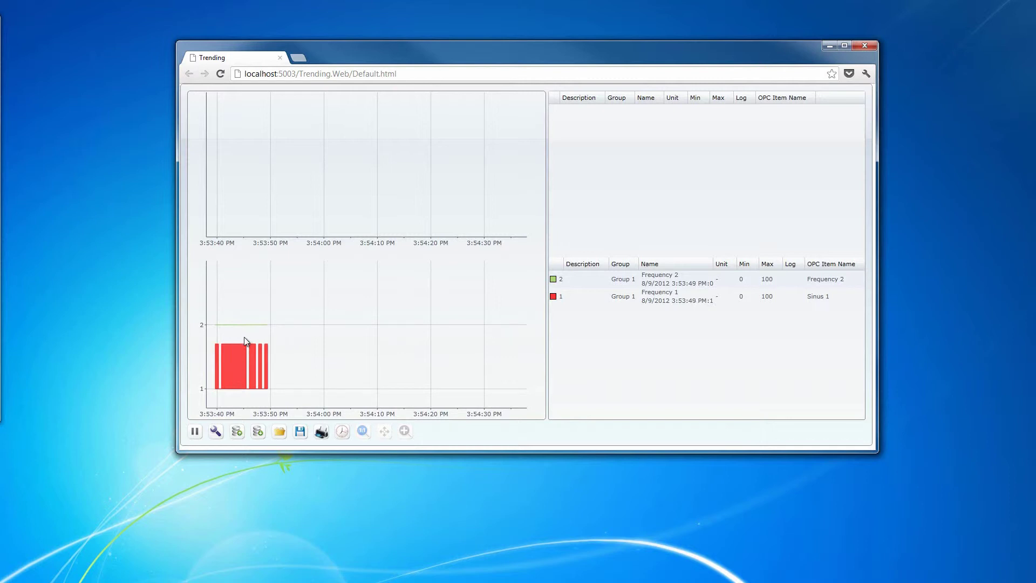
Step: Zoom in on a section of the Frequency 1 digital signal, and restore the original zoom
{"action": "left_click_drag", "start_coordinate": [241, 334], "coordinate": [270, 369]}
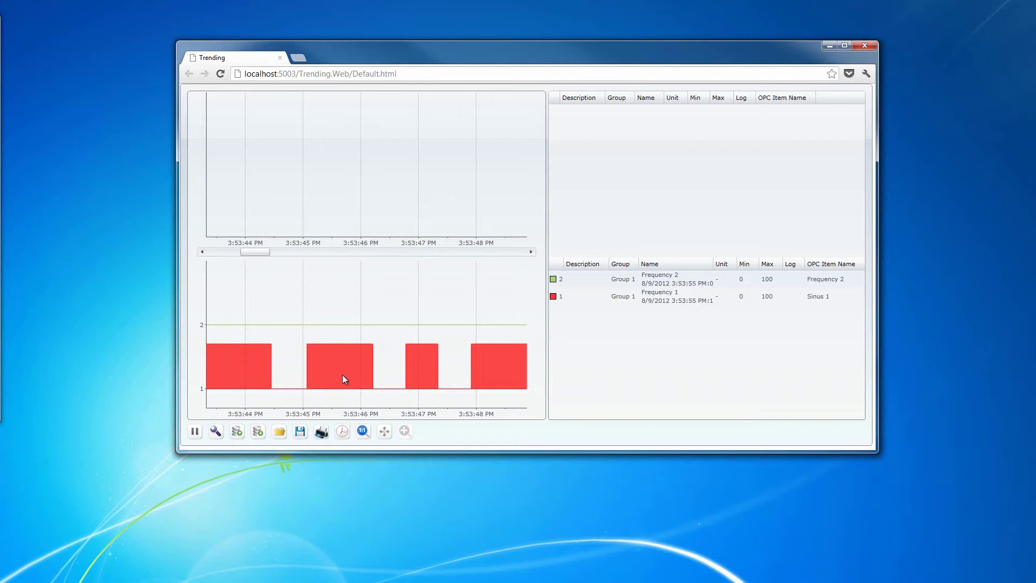
{"action": "left_click", "coordinate": [363, 432]}
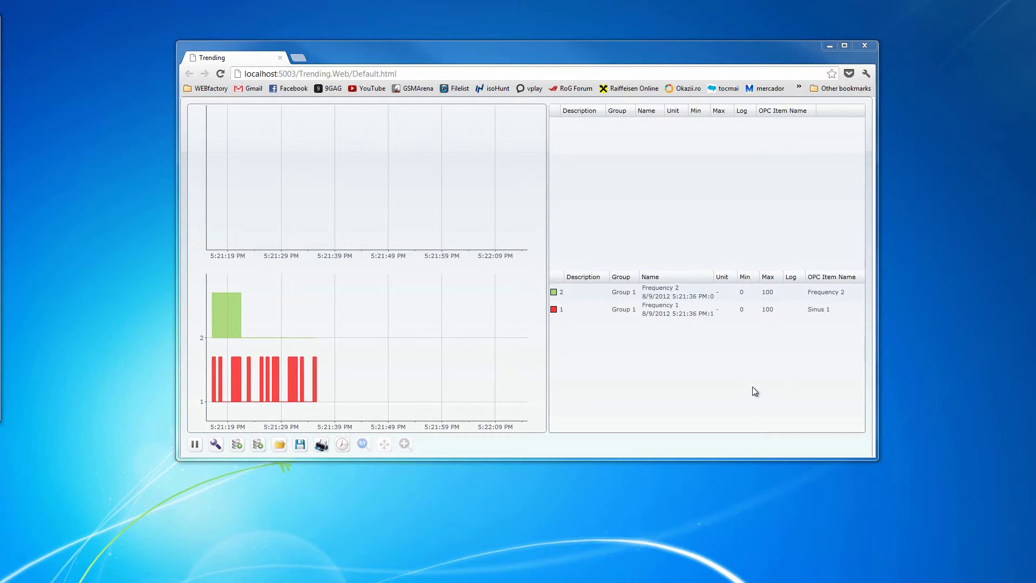
Step: Add a cursor for the Frequency 1 signal with the default display information, and apply the settings
{"action": "left_click", "coordinate": [218, 444]}
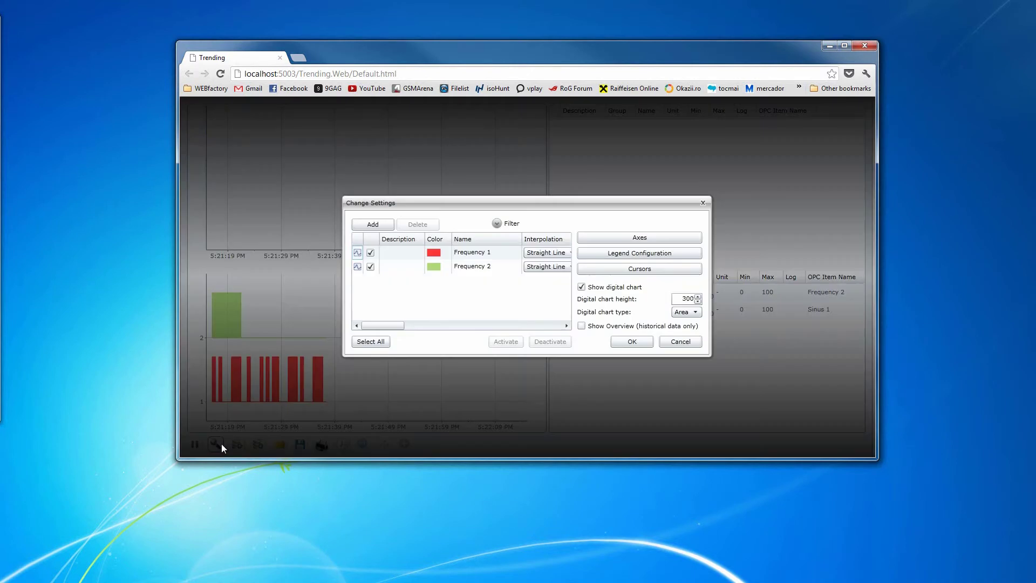
{"action": "left_click", "coordinate": [472, 253]}
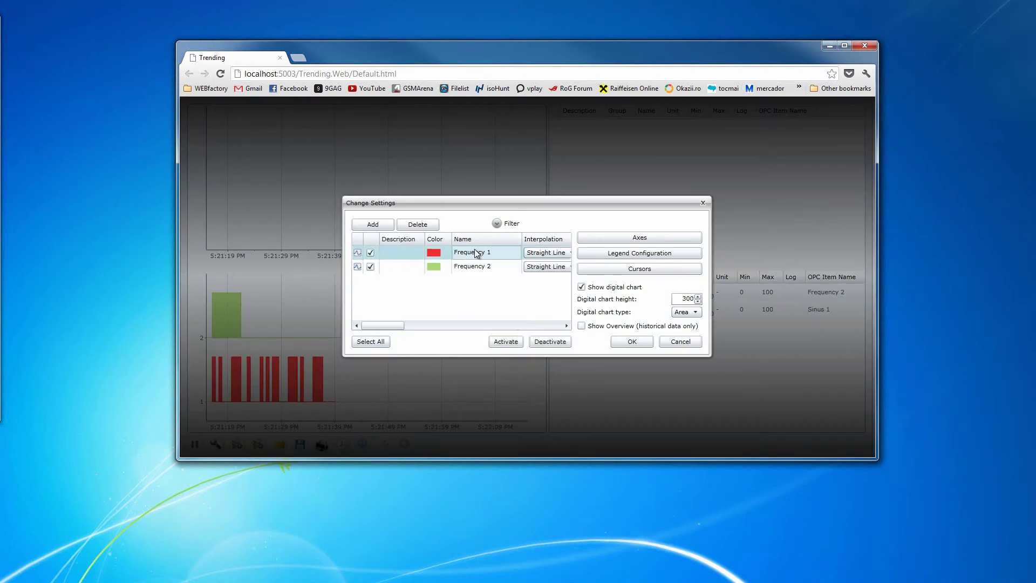
{"action": "left_click", "coordinate": [637, 269]}
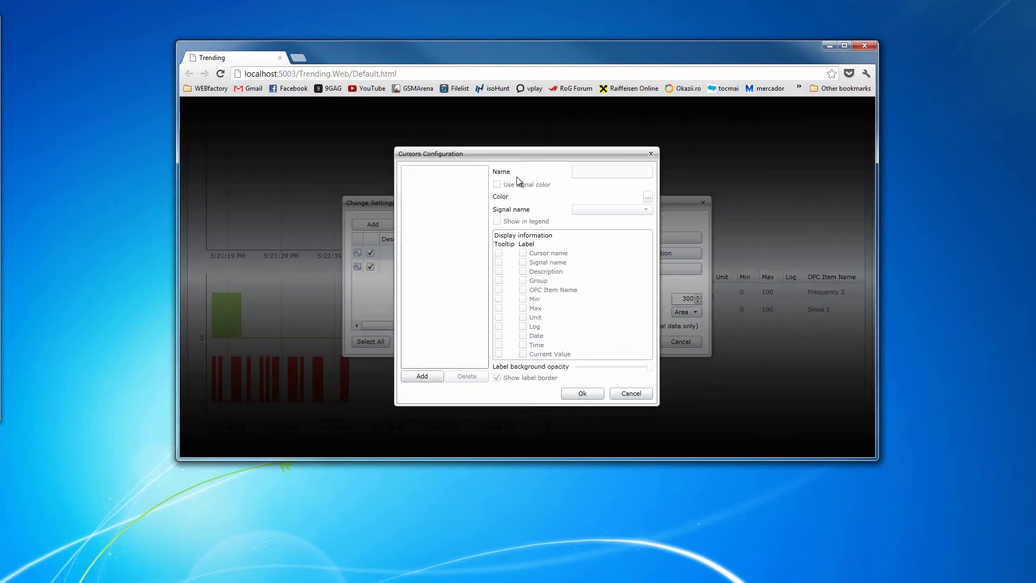
{"action": "left_click", "coordinate": [422, 376]}
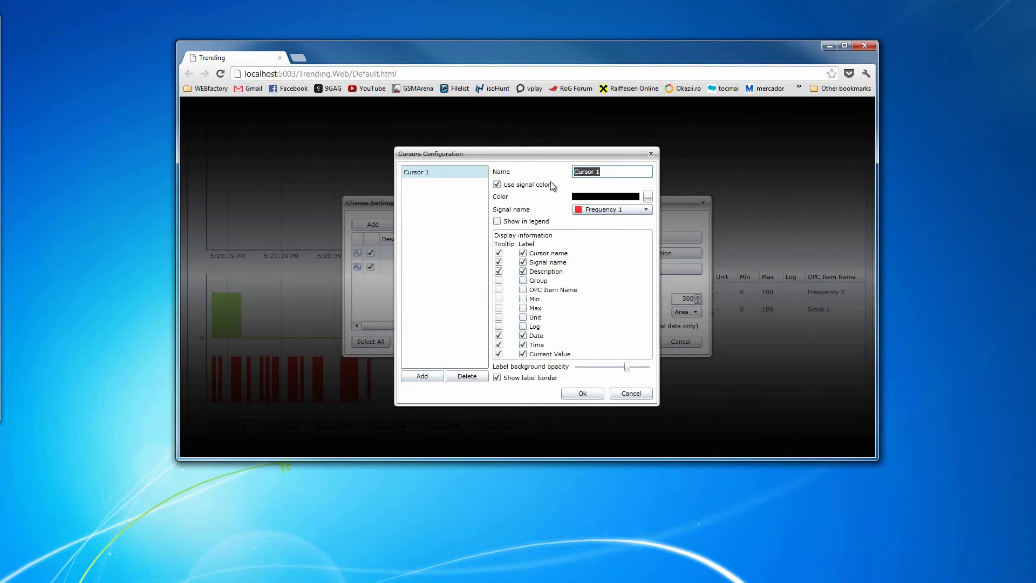
{"action": "left_click", "coordinate": [579, 394]}
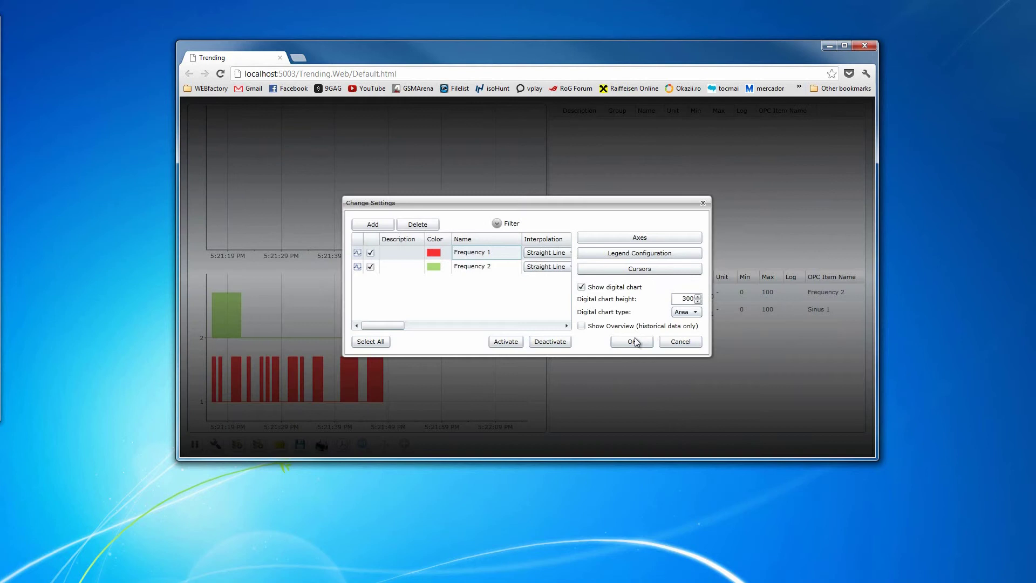
{"action": "left_click", "coordinate": [634, 338]}
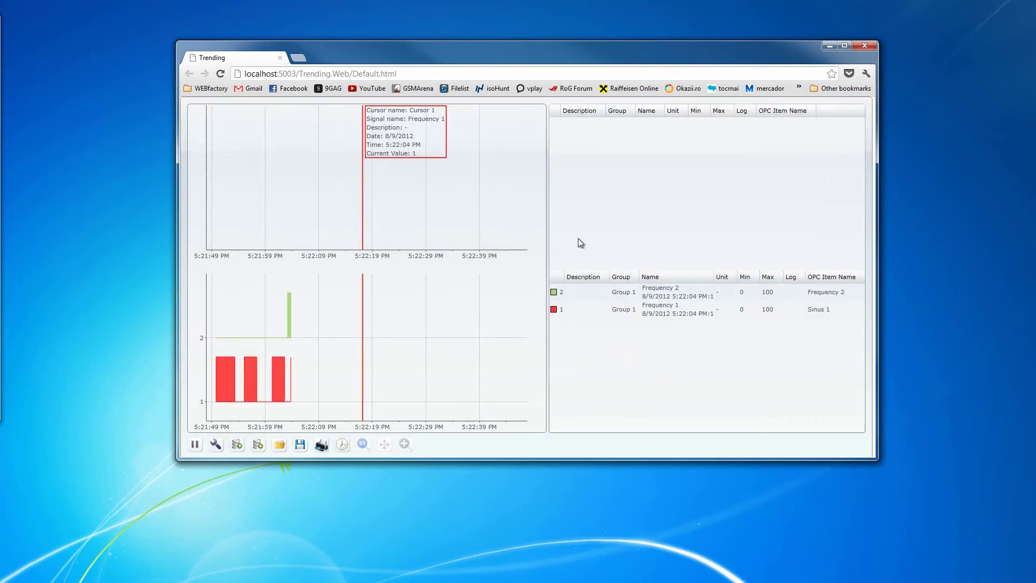
Step: Move the cursor back and forth along the time axis to read Frequency 1's values at different moments
{"action": "left_click_drag", "start_coordinate": [363, 218], "coordinate": [282, 233]}
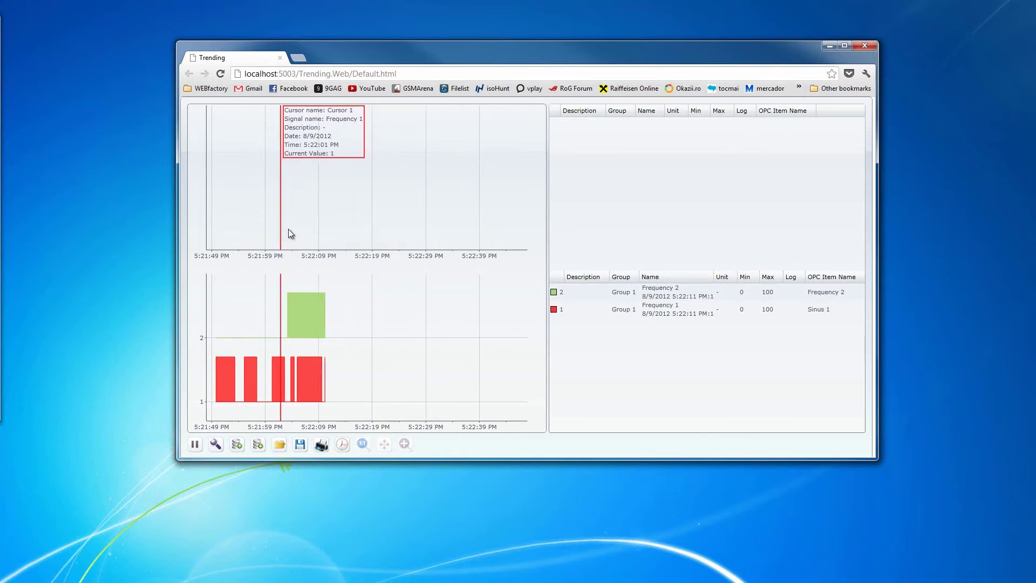
{"action": "left_click_drag", "start_coordinate": [281, 193], "coordinate": [265, 199]}
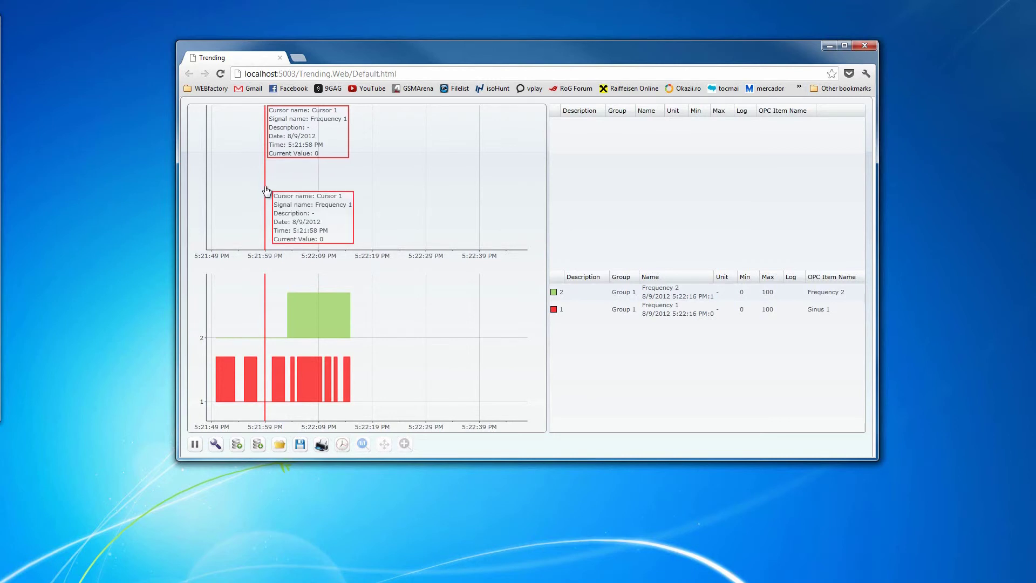
{"action": "left_click_drag", "start_coordinate": [266, 192], "coordinate": [283, 191]}
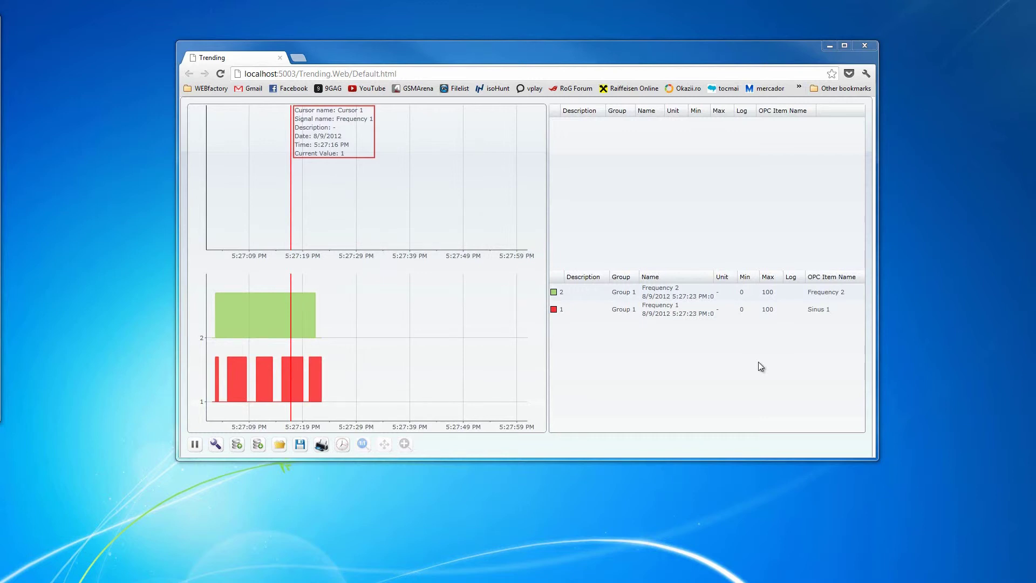
Step: Add the Local Minute signal from Group 1 to the trend's signal list
{"action": "left_click", "coordinate": [215, 444]}
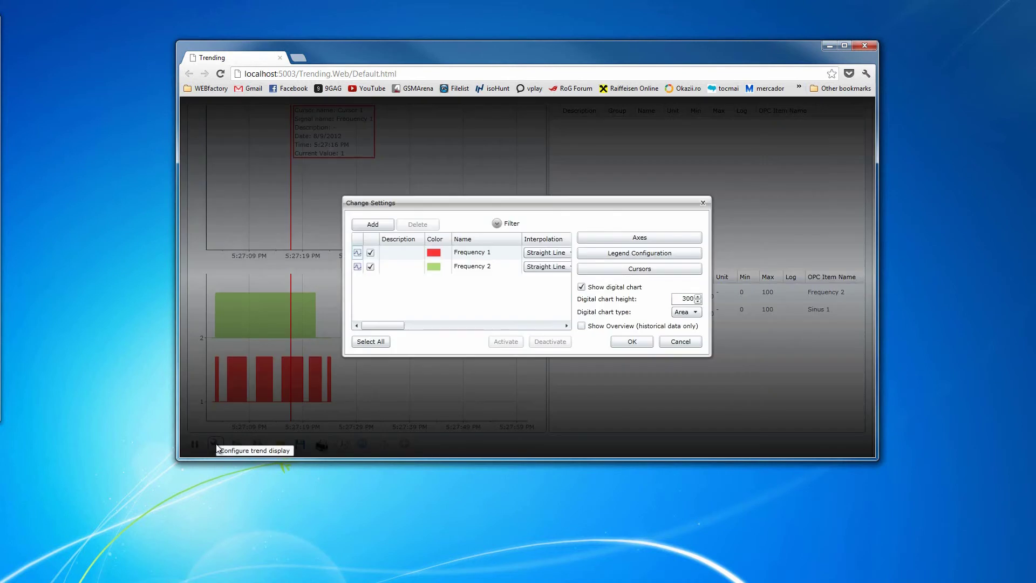
{"action": "left_click", "coordinate": [376, 225]}
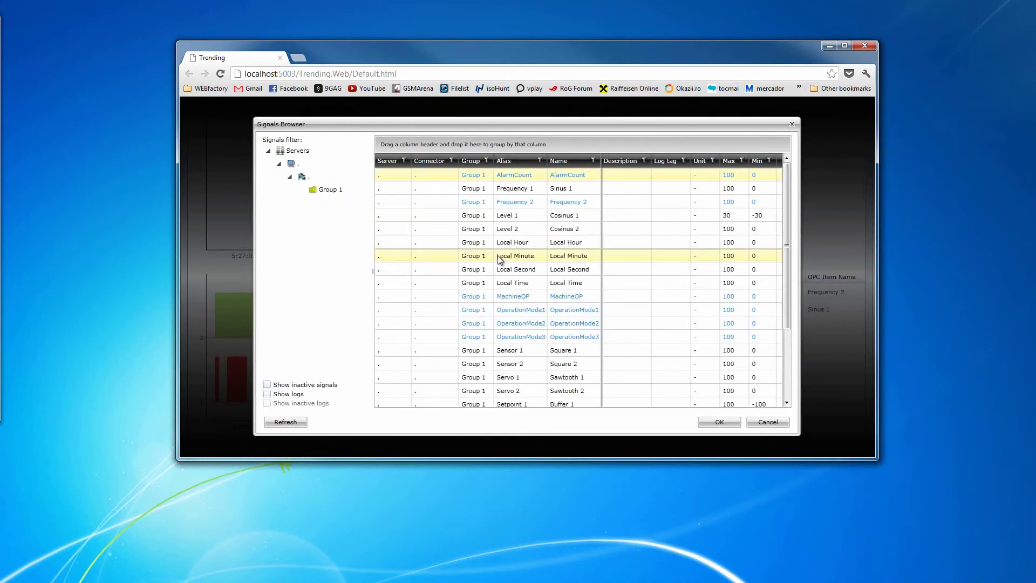
{"action": "left_click", "coordinate": [528, 255]}
{"action": "left_click", "coordinate": [720, 421]}
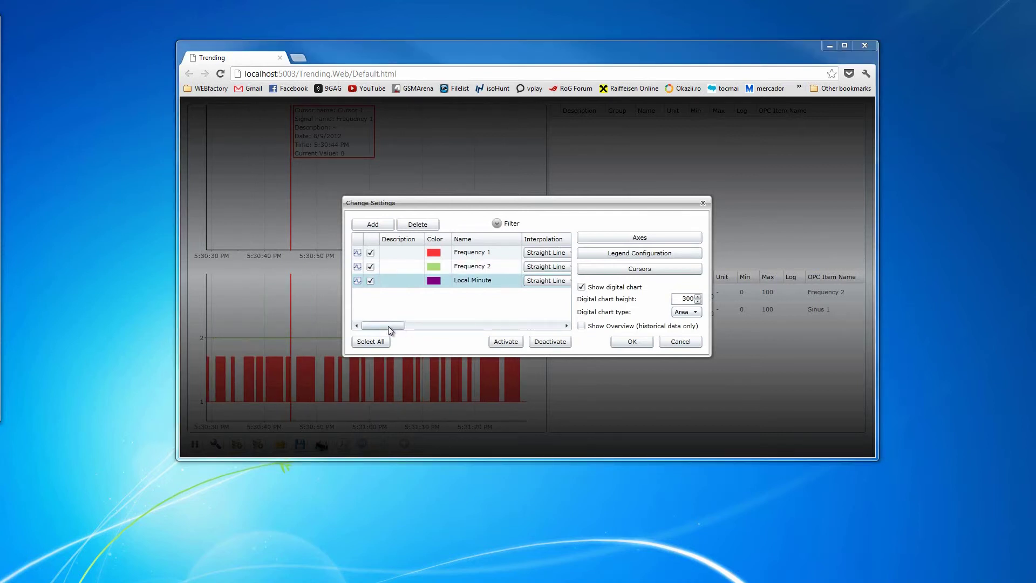
Step: Enable cyclic acquisition for the Local Minute signal and apply the settings
{"action": "left_click_drag", "start_coordinate": [387, 326], "coordinate": [568, 326]}
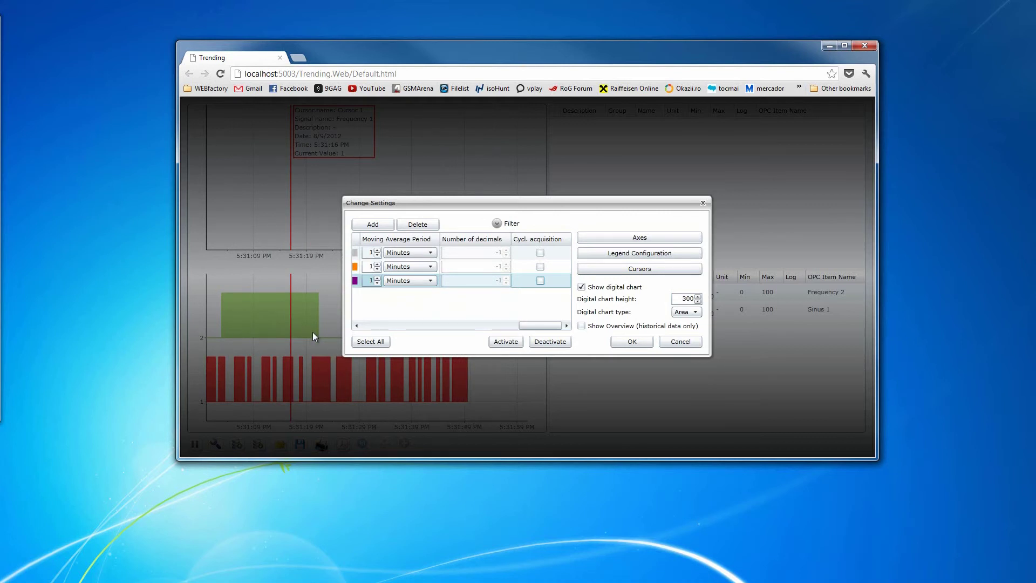
{"action": "left_click", "coordinate": [540, 281]}
{"action": "left_click", "coordinate": [629, 342]}
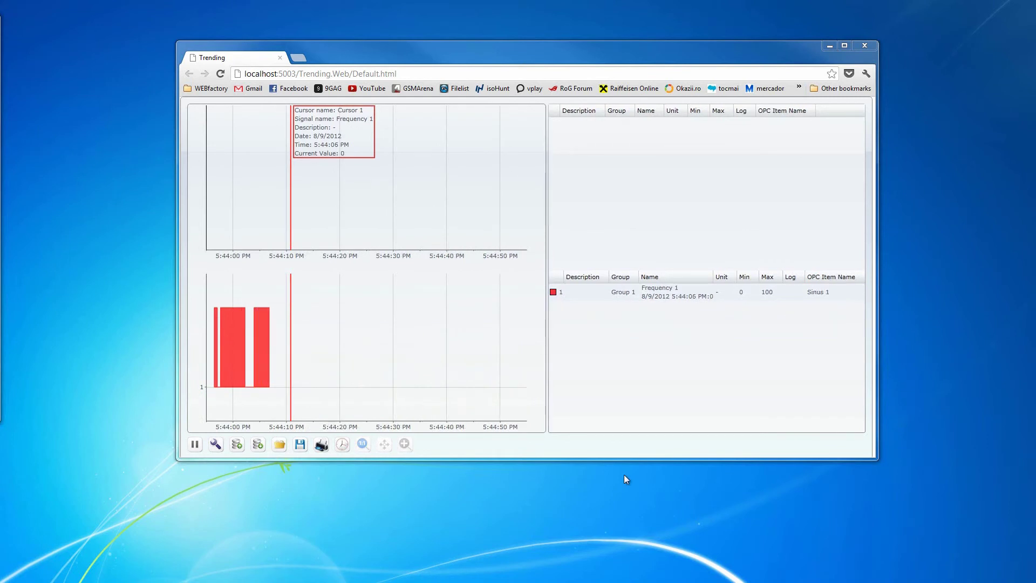
Step: Add the Frequency 1 signal from Group 1 to the trend's signal list a second time
{"action": "left_click", "coordinate": [215, 445]}
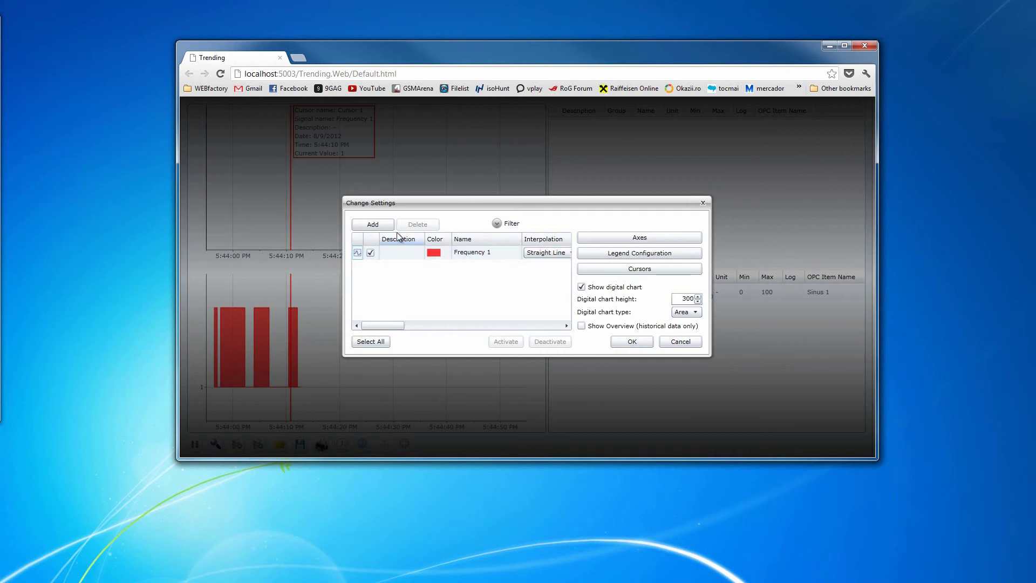
{"action": "left_click", "coordinate": [378, 224]}
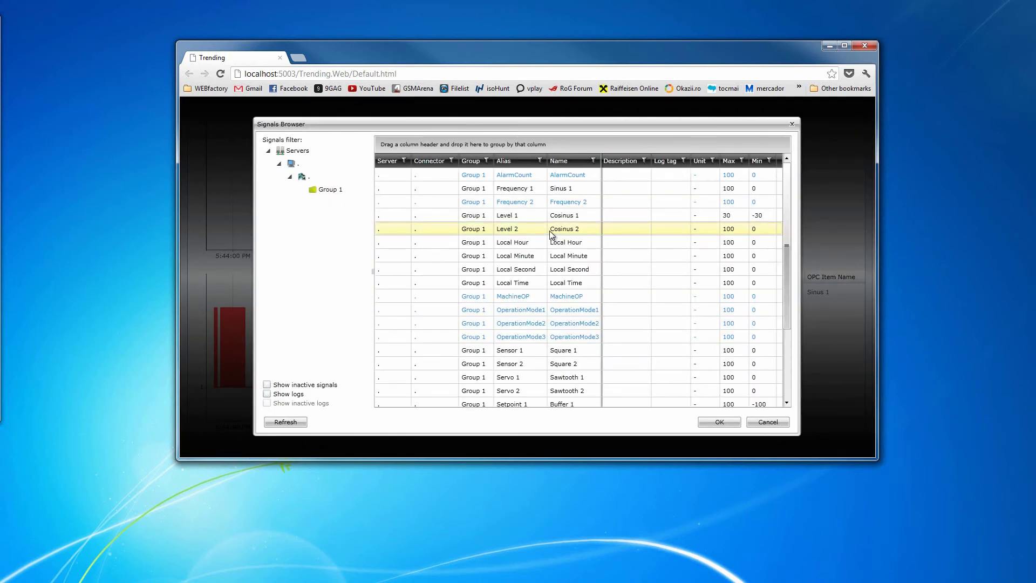
{"action": "left_click", "coordinate": [523, 202]}
{"action": "left_click", "coordinate": [513, 189]}
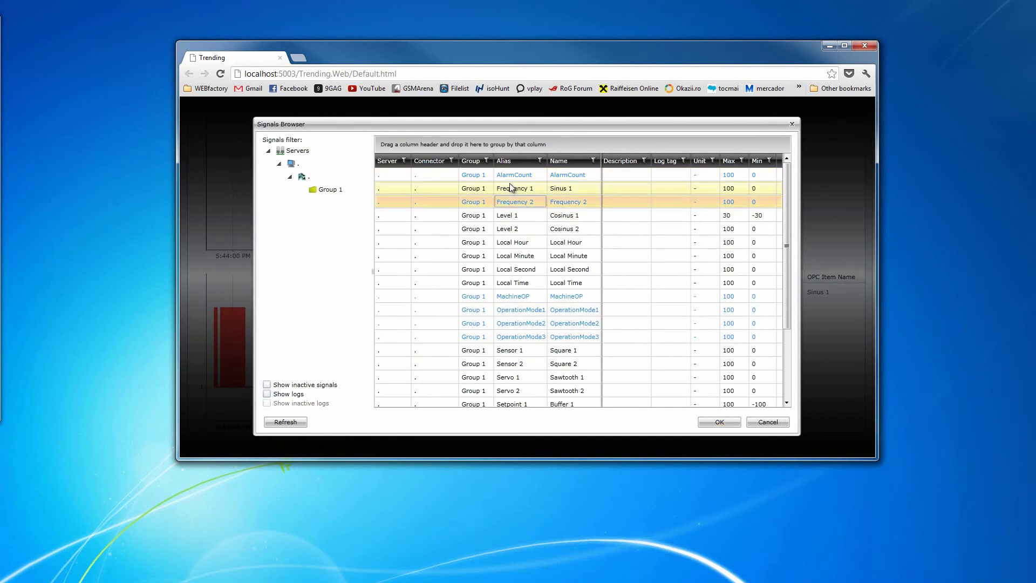
{"action": "left_click", "coordinate": [729, 422]}
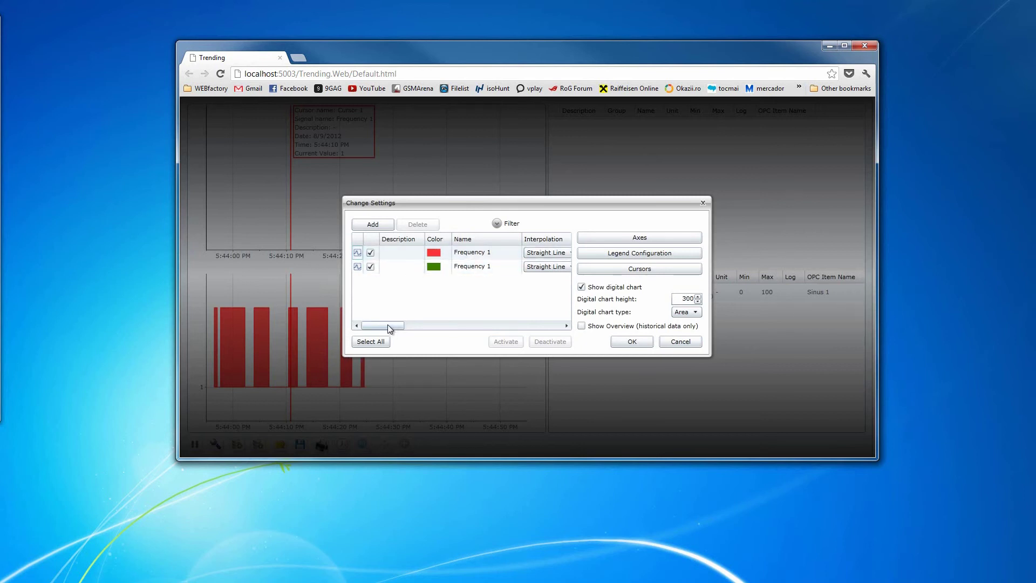
Step: Add a second Y axis with a logarithmic scale to the trend and accept the axes configuration
{"action": "left_click", "coordinate": [656, 235]}
{"action": "left_click", "coordinate": [433, 328]}
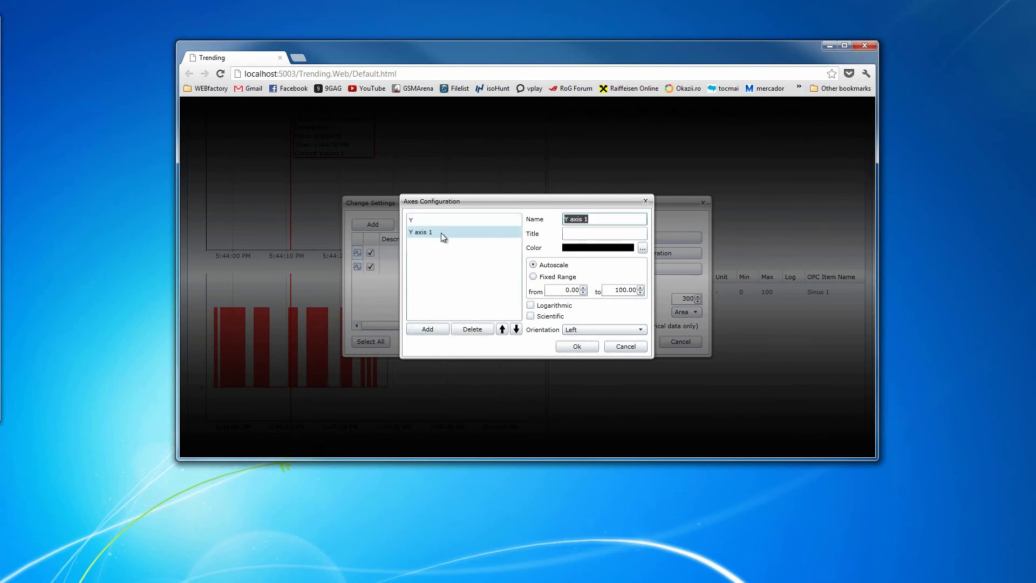
{"action": "left_click", "coordinate": [531, 306]}
{"action": "left_click", "coordinate": [577, 345]}
Step: Make the second Frequency 1 entry a digital signal, assign it to Y axis 1, and apply the settings
{"action": "left_click_drag", "start_coordinate": [386, 325], "coordinate": [403, 326]}
{"action": "left_click", "coordinate": [509, 267]}
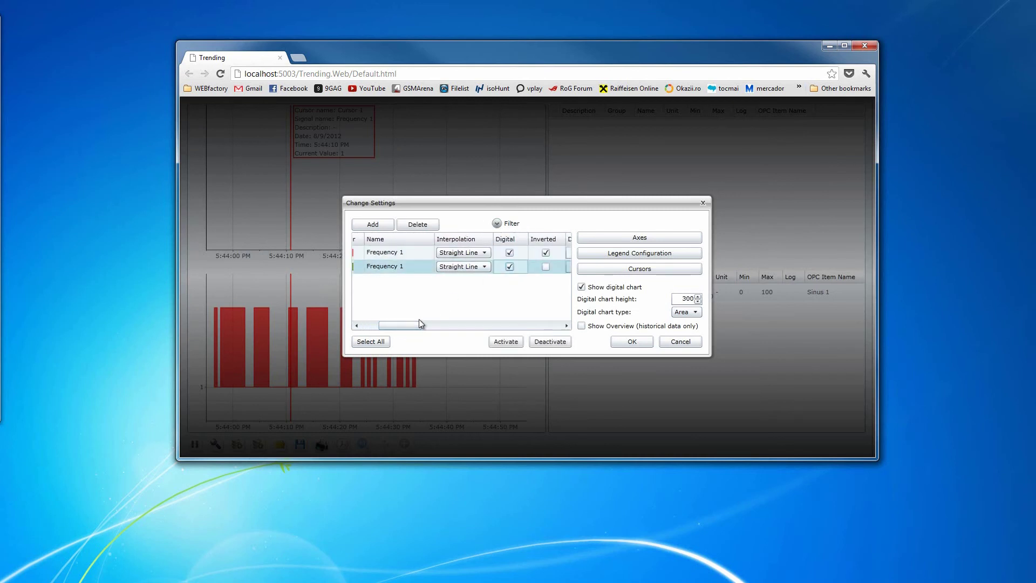
{"action": "left_click_drag", "start_coordinate": [408, 325], "coordinate": [427, 326]}
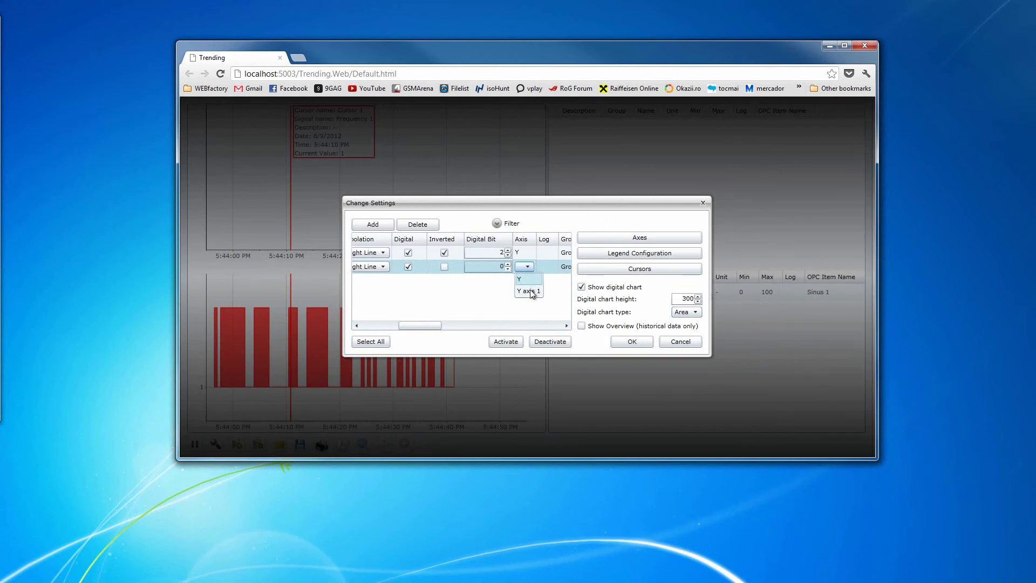
{"action": "left_click", "coordinate": [528, 291]}
{"action": "left_click", "coordinate": [631, 342]}
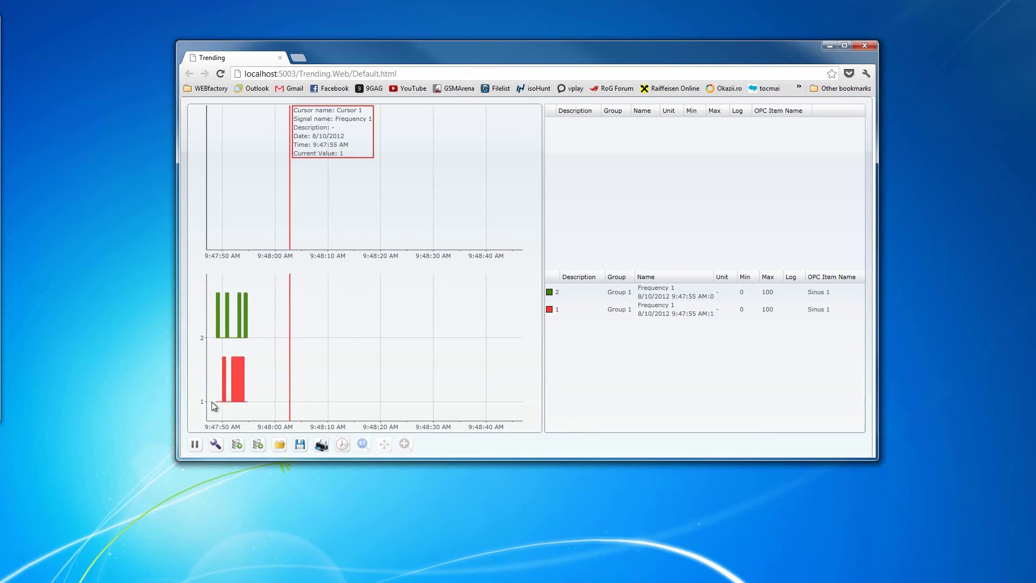
{"action": "mouse_move", "coordinate": [291, 378]}
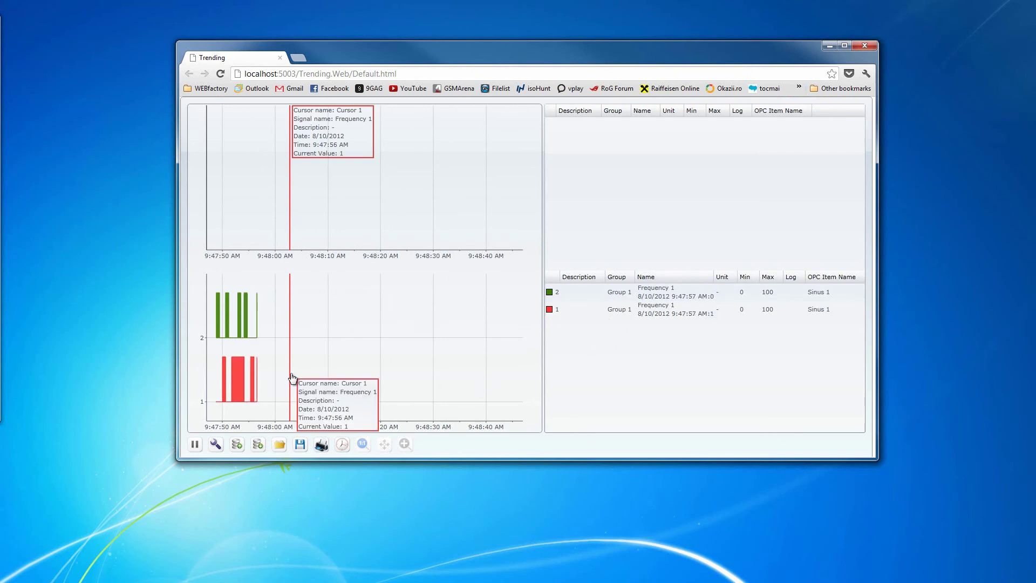